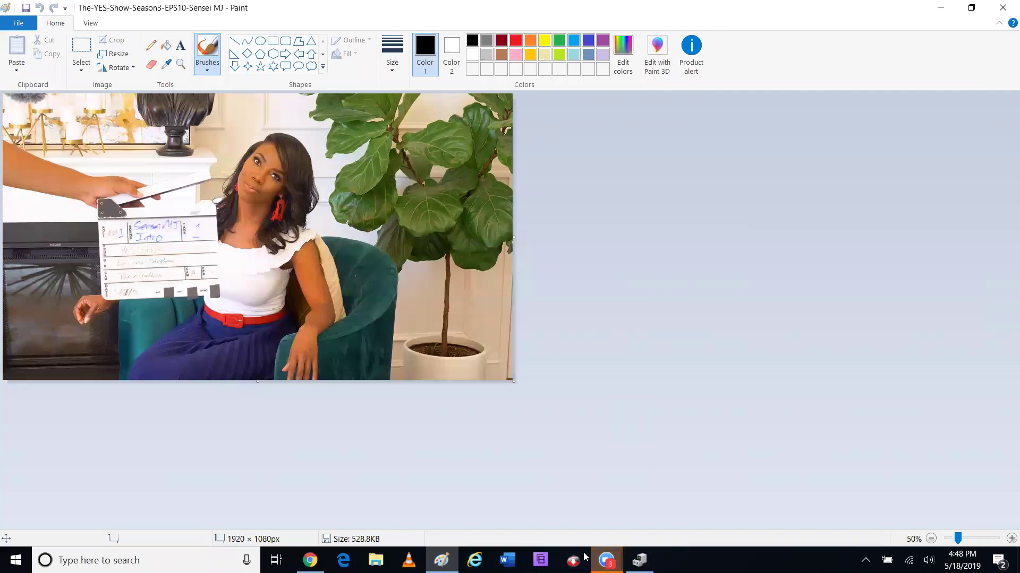
Step: Switch to Adobe Premiere Elements 11, open the existing YES Show Season 3 episode 10 project in the video editor, and skip all missing files
click(540, 560)
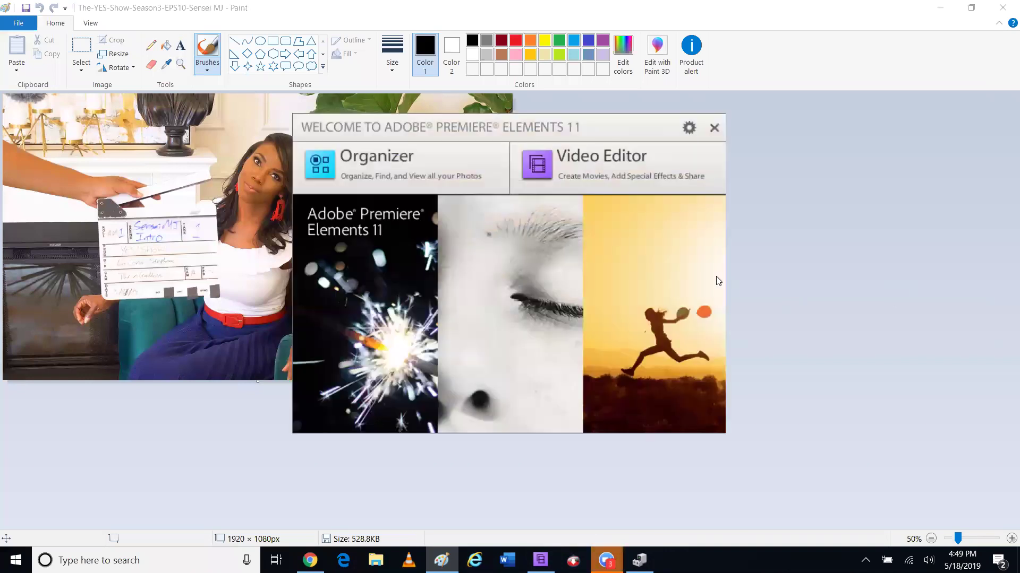
click(583, 165)
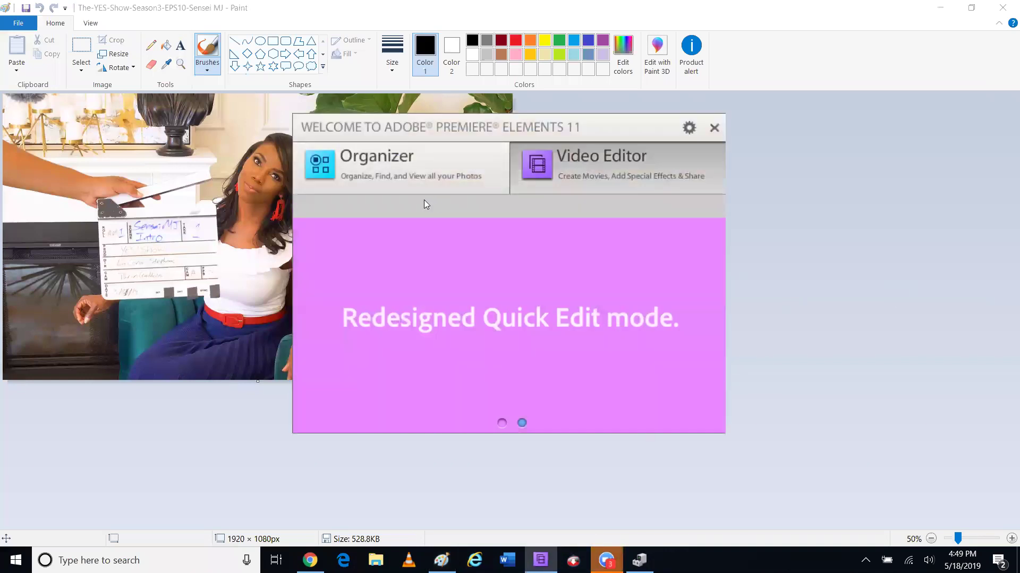
click(406, 208)
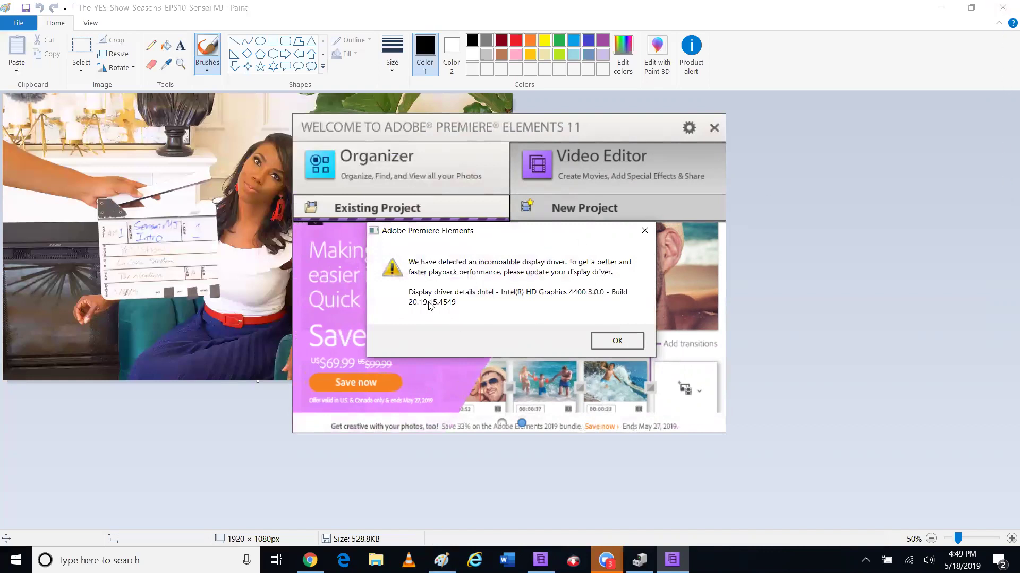
click(618, 341)
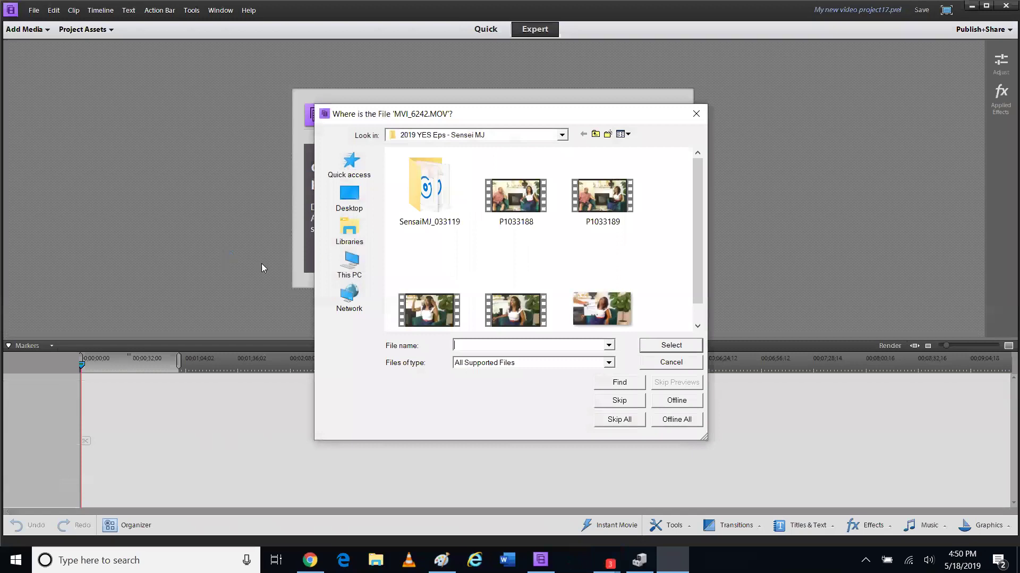
click(622, 421)
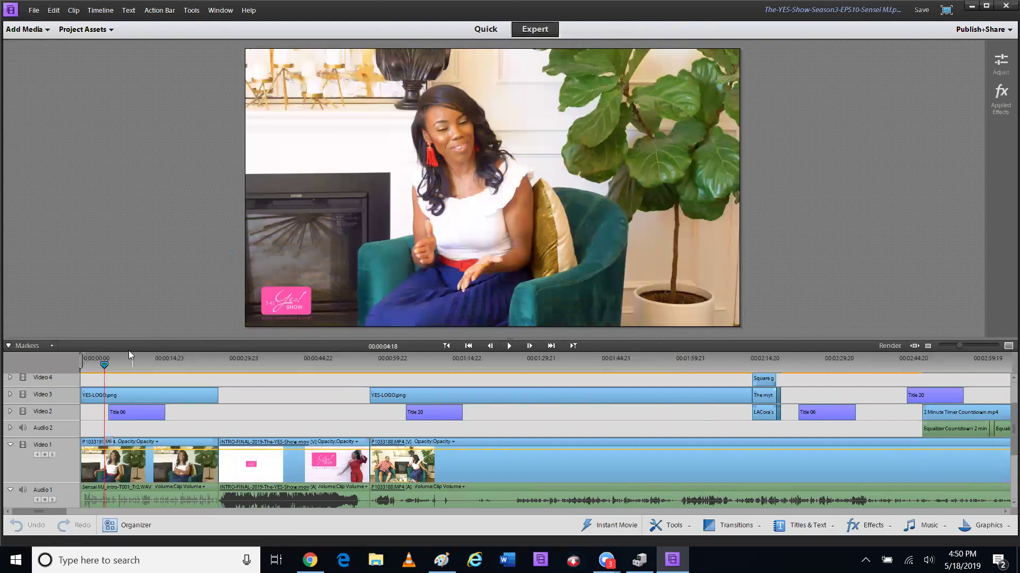
Step: Play the opening clip from about two seconds into the timeline and pause it at the lower-third title to check the preview
drag(104, 366, 93, 366)
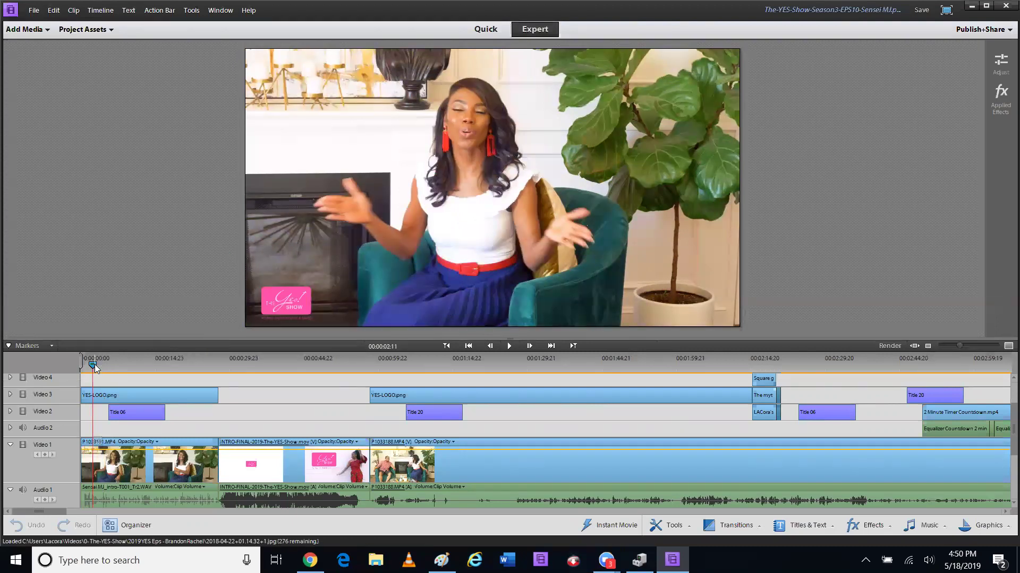
mouse_move(95, 366)
mouse_down()
mouse_move(107, 366)
mouse_move(91, 366)
mouse_up()
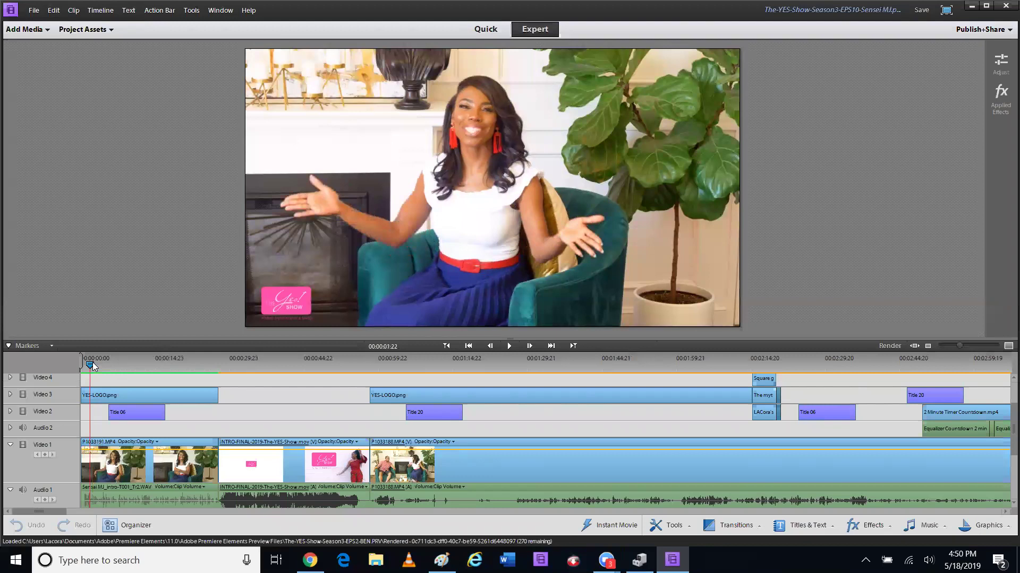
click(509, 346)
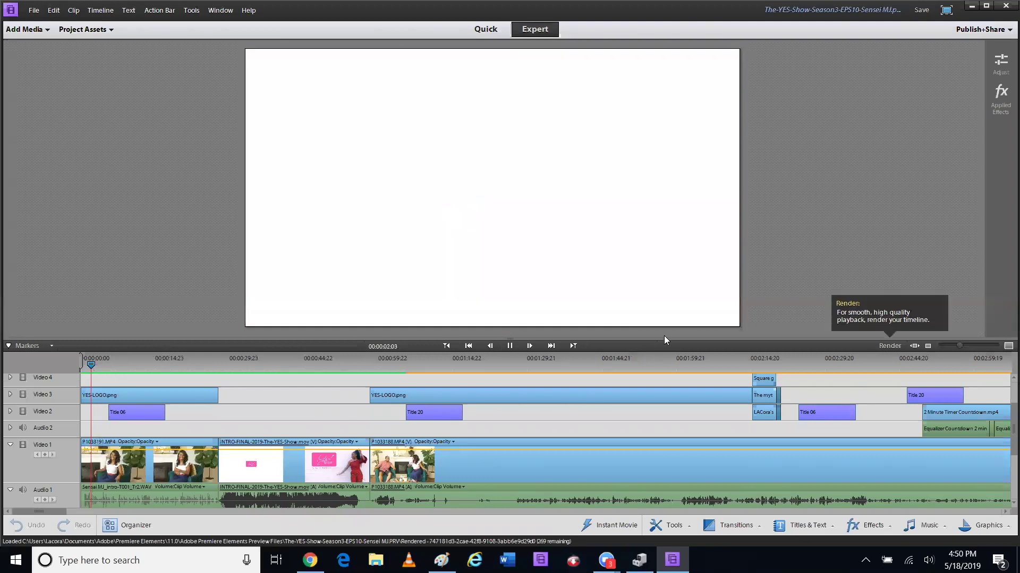
click(509, 347)
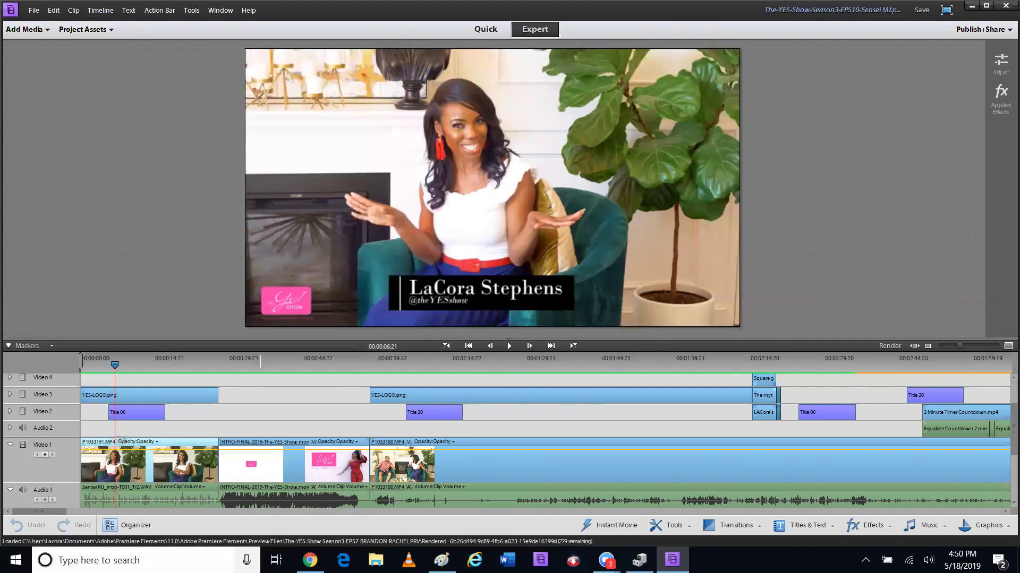
Step: Search Windows for Device Manager, open it, and list the installed display adapters
key(super+s)
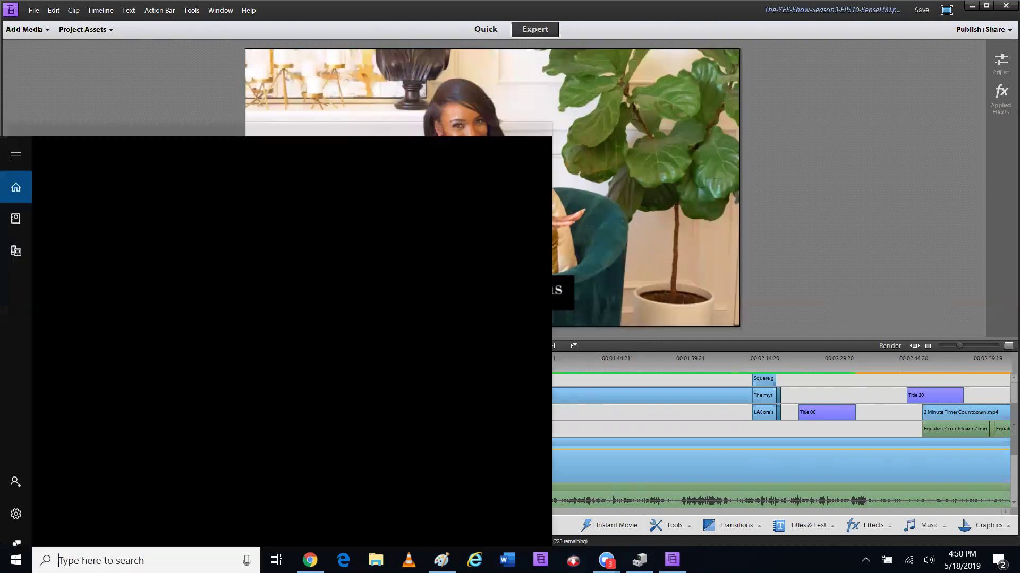
text(de)
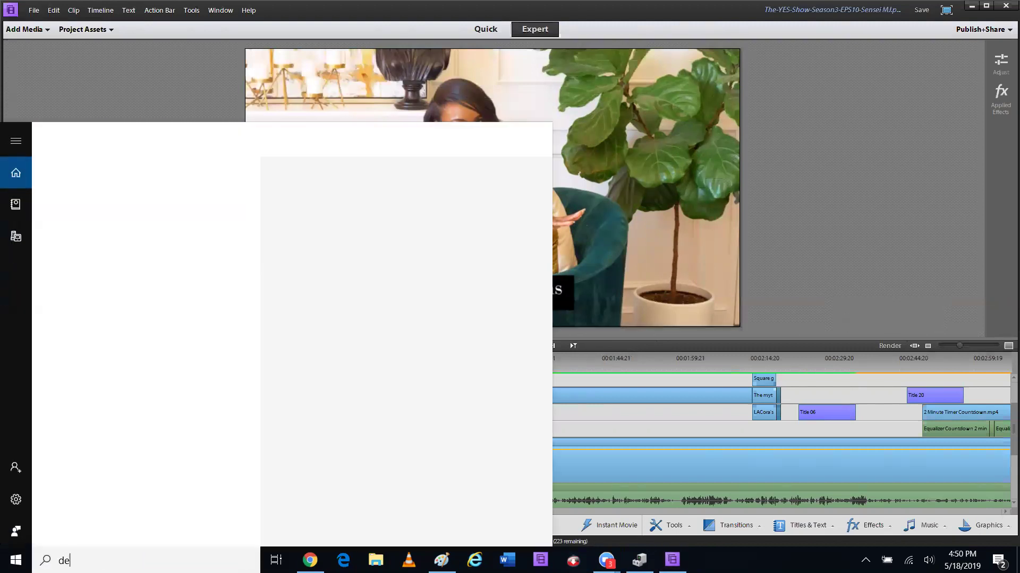
text(vice manager)
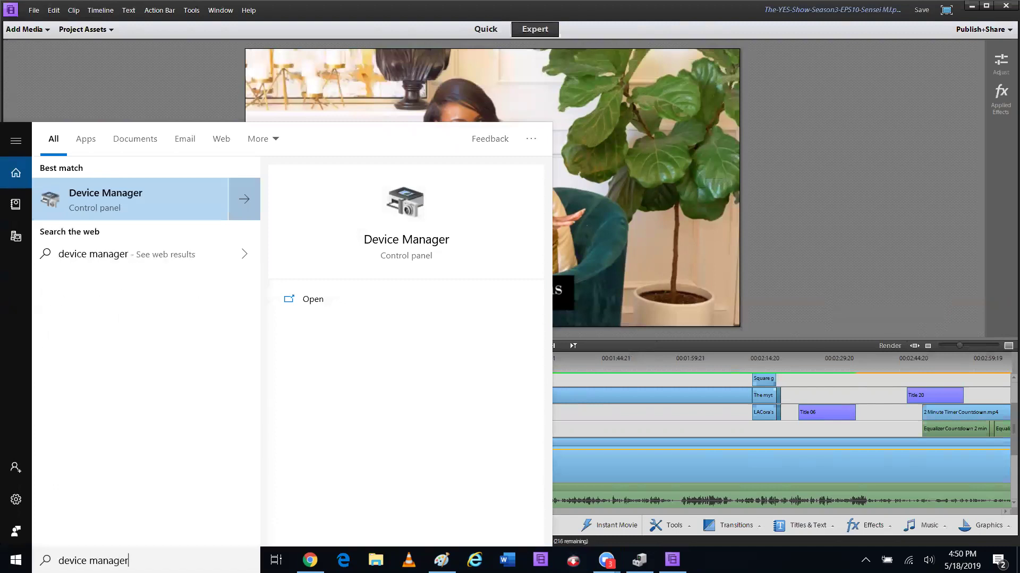
click(296, 300)
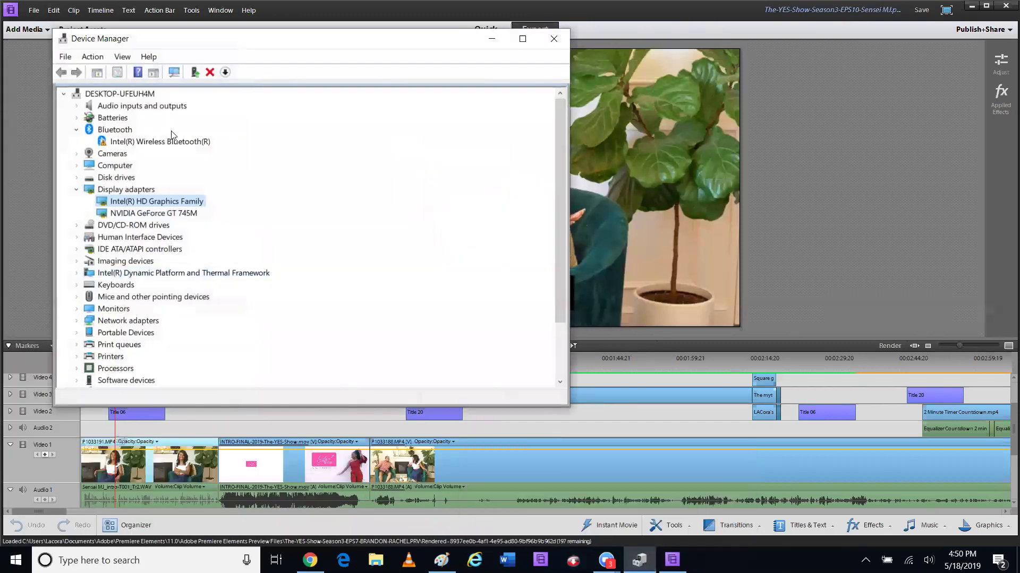
click(77, 190)
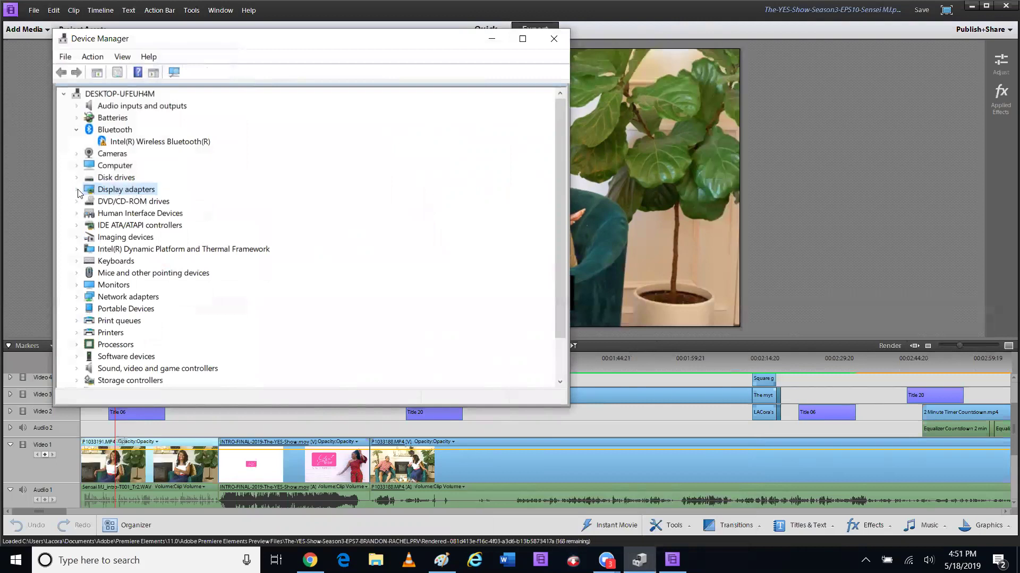
click(78, 190)
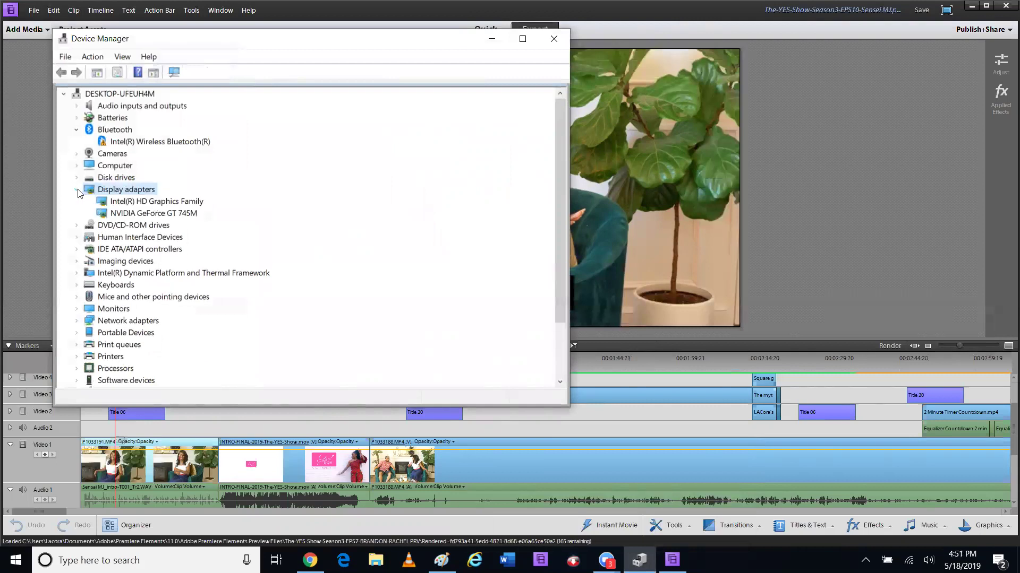
Step: Open the properties of the Intel(R) HD Graphics Family adapter and examine its device status and driver information
double_click(150, 205)
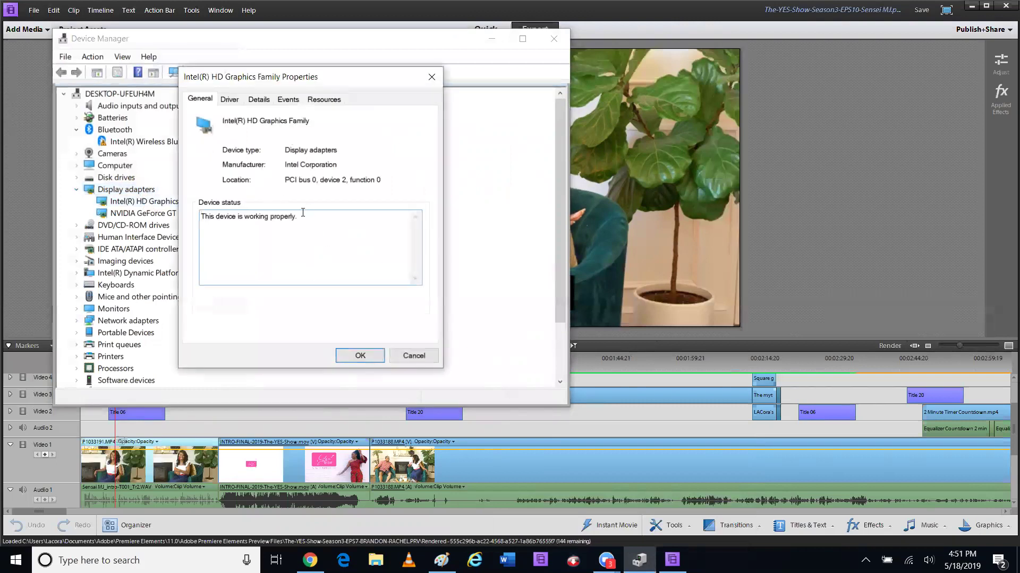
drag(297, 218, 200, 221)
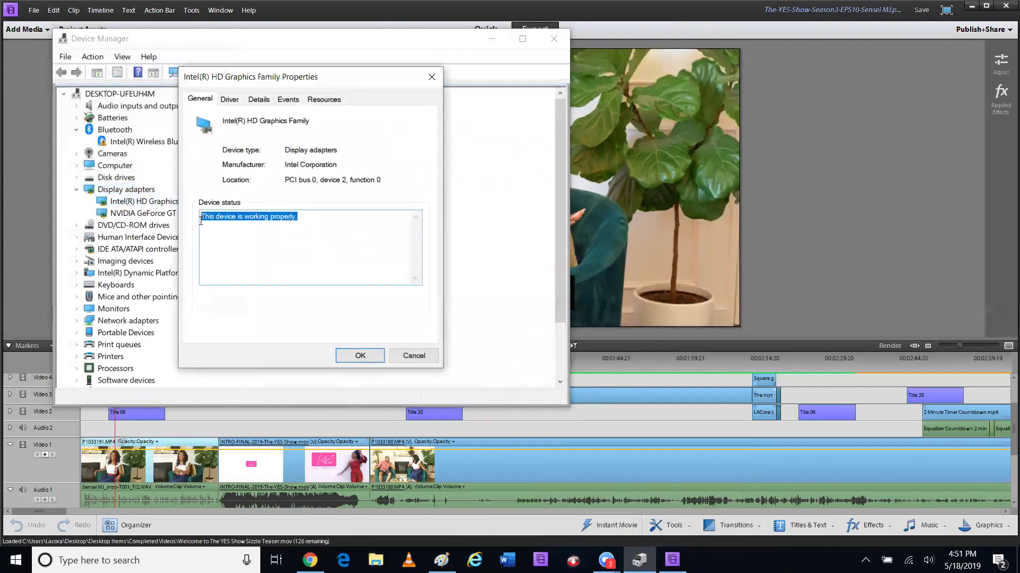
click(230, 100)
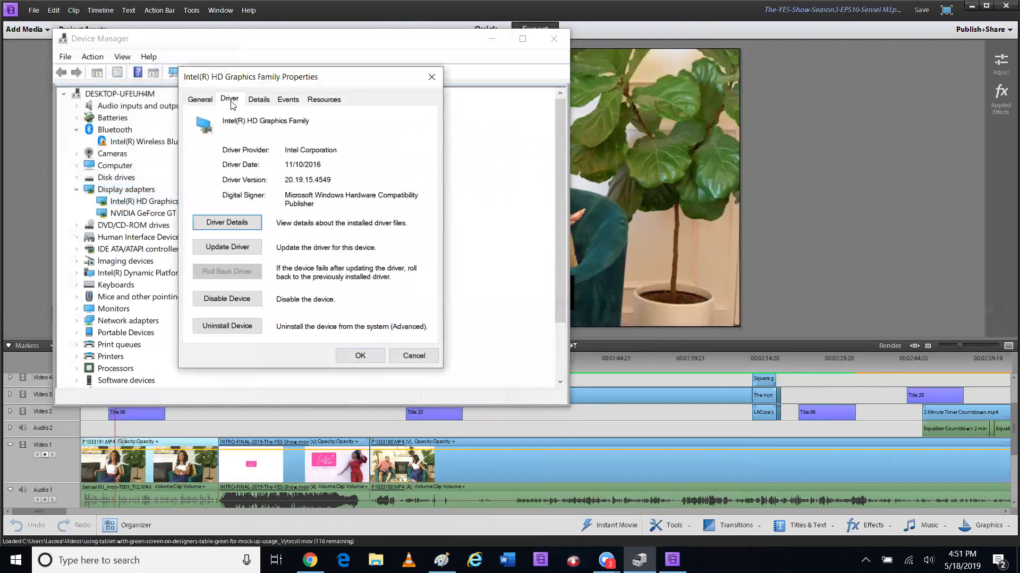
Step: Update the Intel(R) HD Graphics Family driver manually, installing version 20.19.15.4549 [11/10/2016] from the compatible drivers available on the computer
click(232, 248)
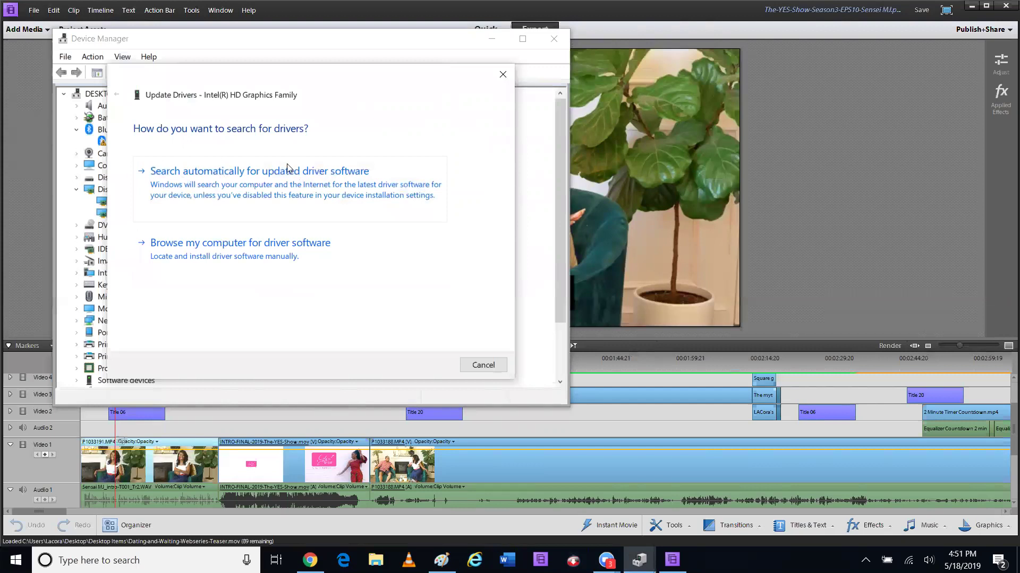
click(210, 249)
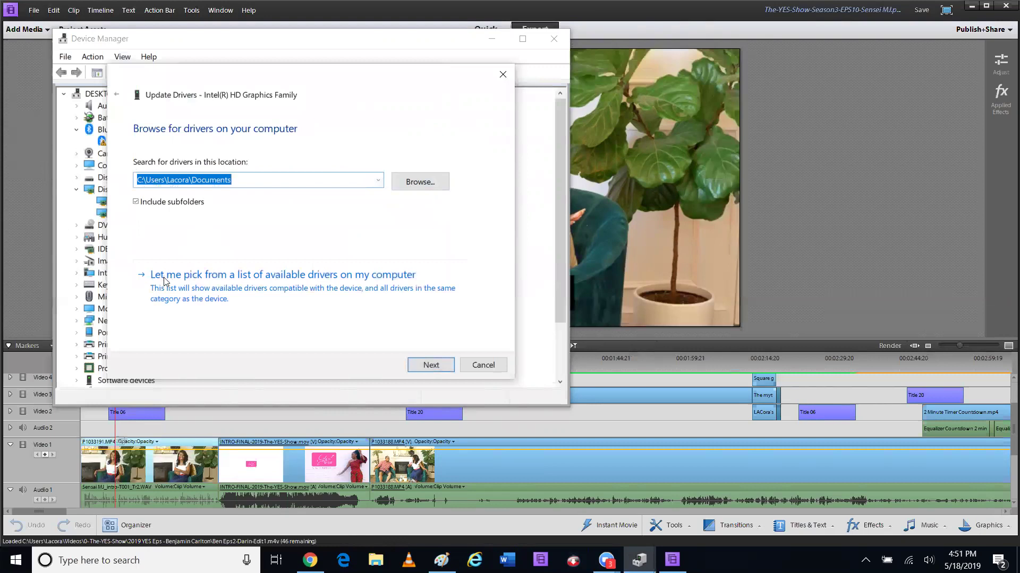
click(224, 276)
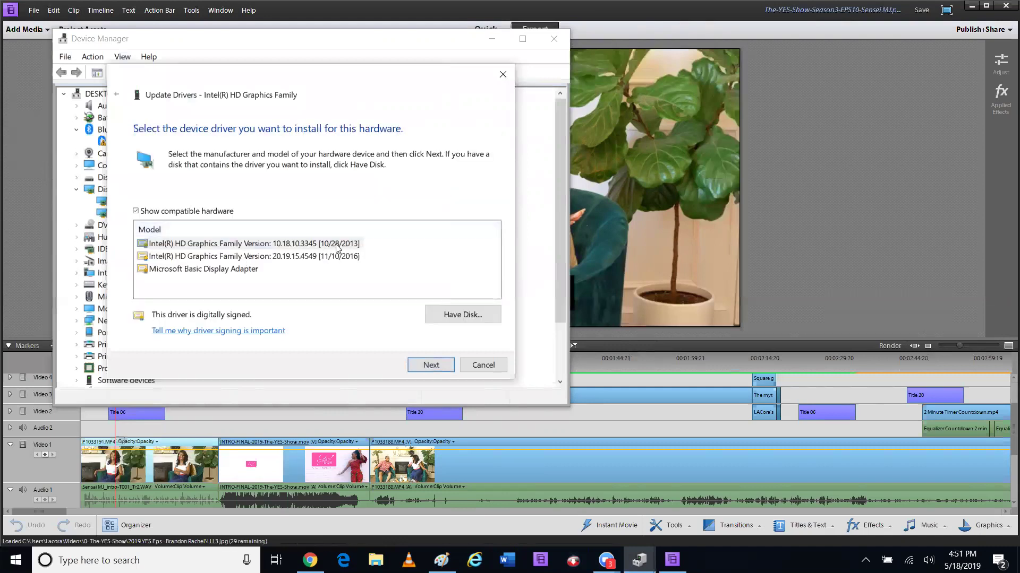
click(275, 259)
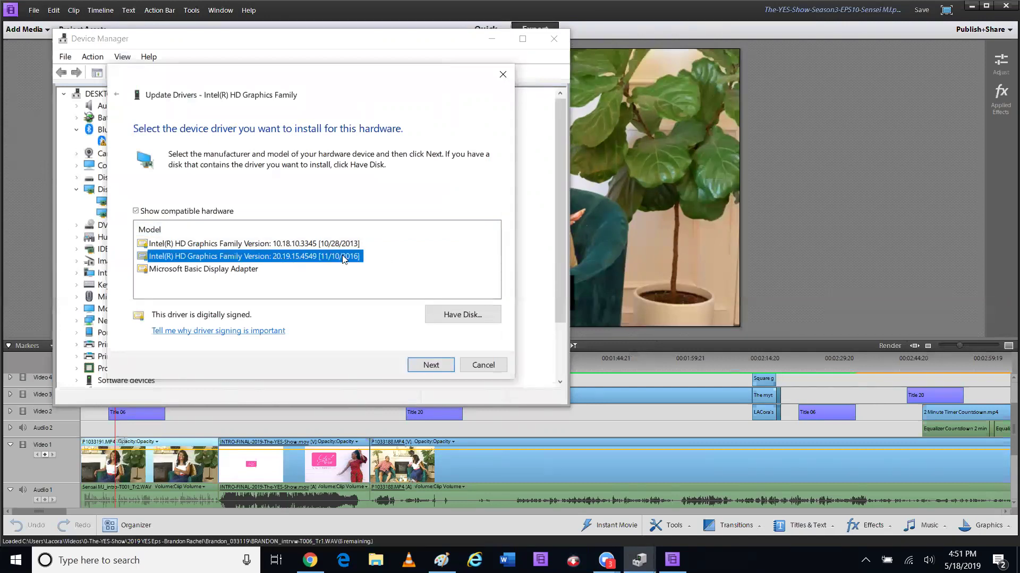
click(436, 366)
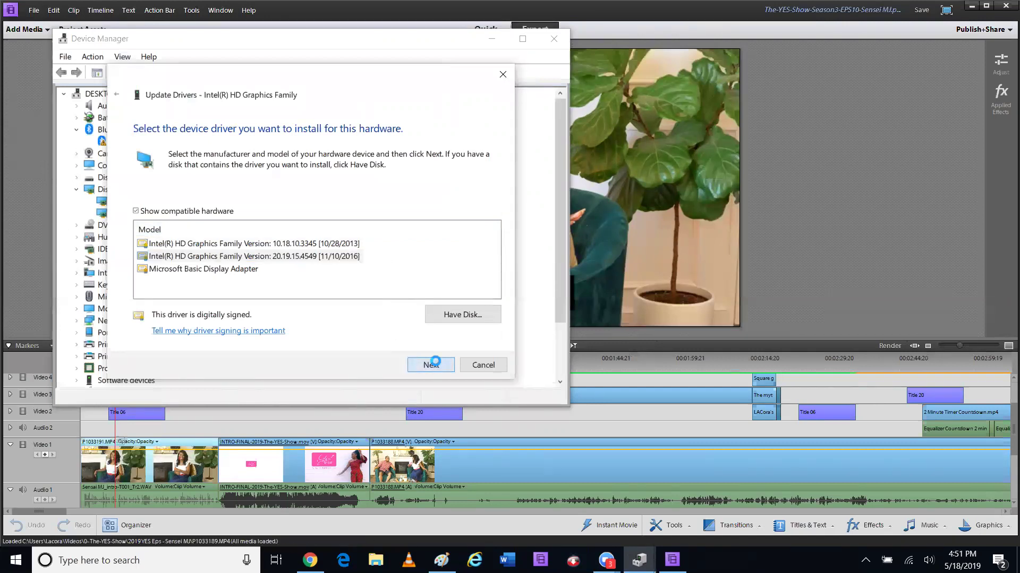
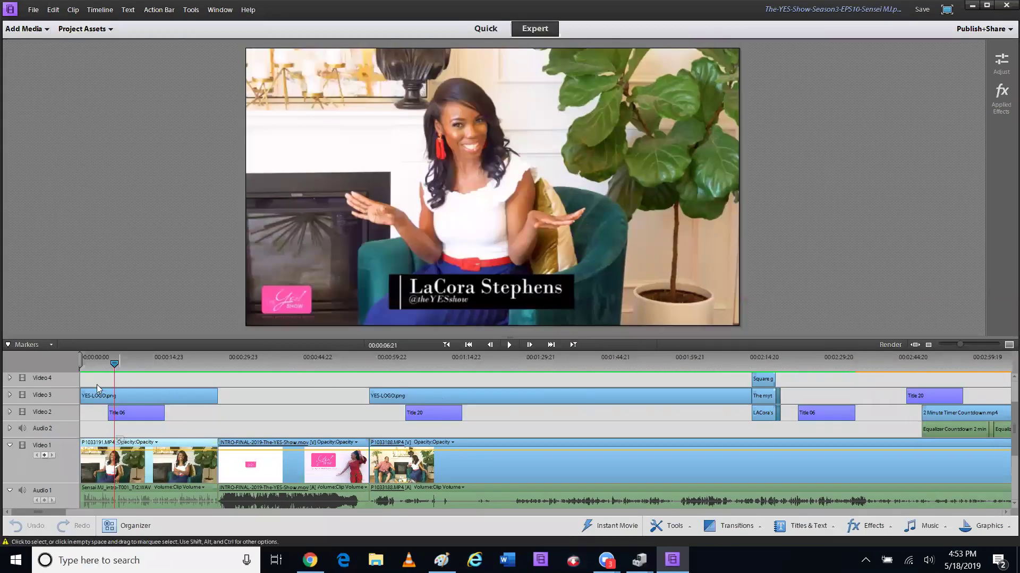
Step: Replay the opening clip from near the start of the timeline in Premiere Elements to check whether the preview flashes white
click(87, 363)
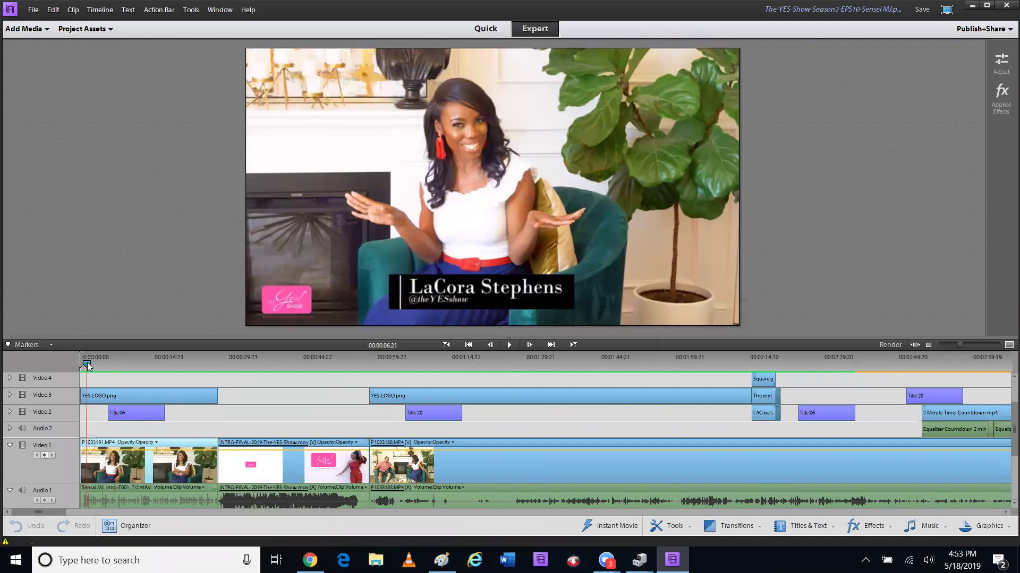
click(509, 346)
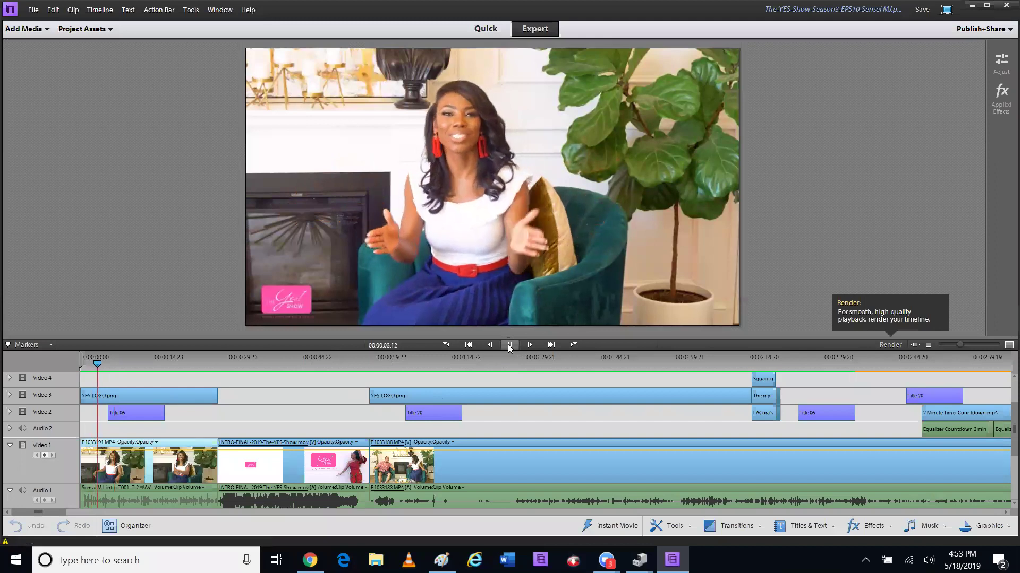
click(510, 345)
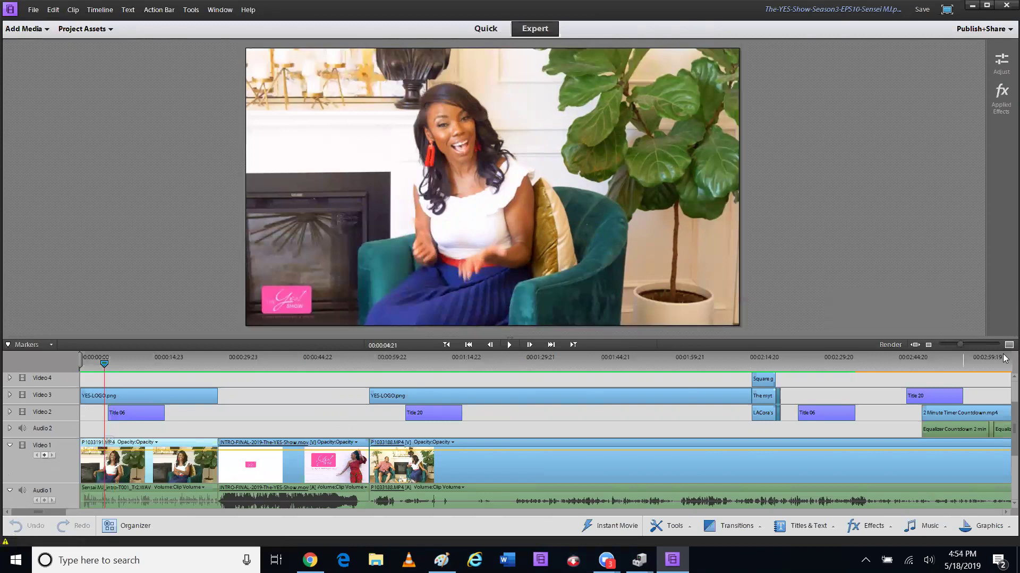
Step: Show the whole project on the timeline and check the preview frames mid-project, near the two-minute mark, and in the opening clip
drag(960, 344, 935, 343)
click(453, 363)
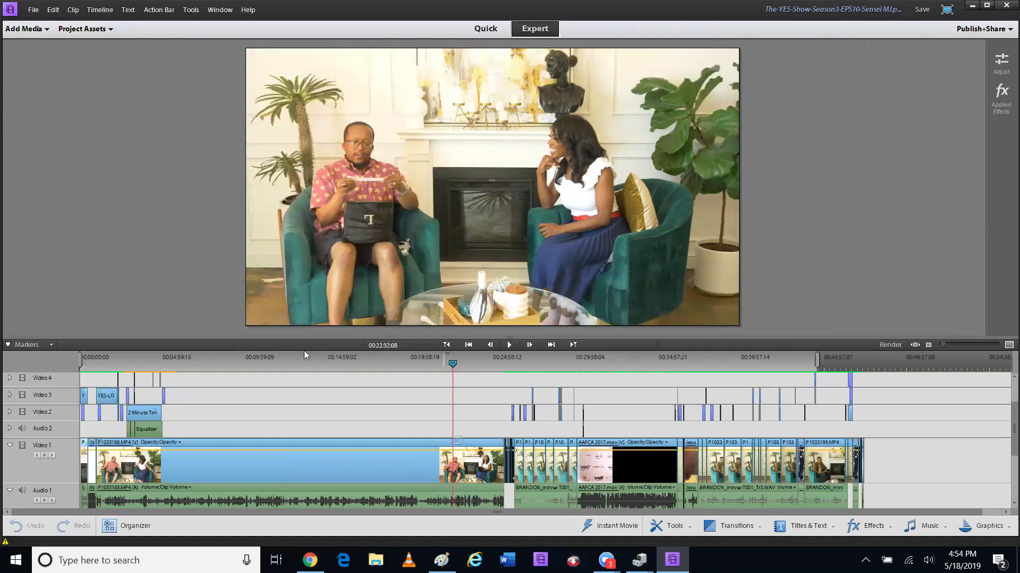
click(107, 364)
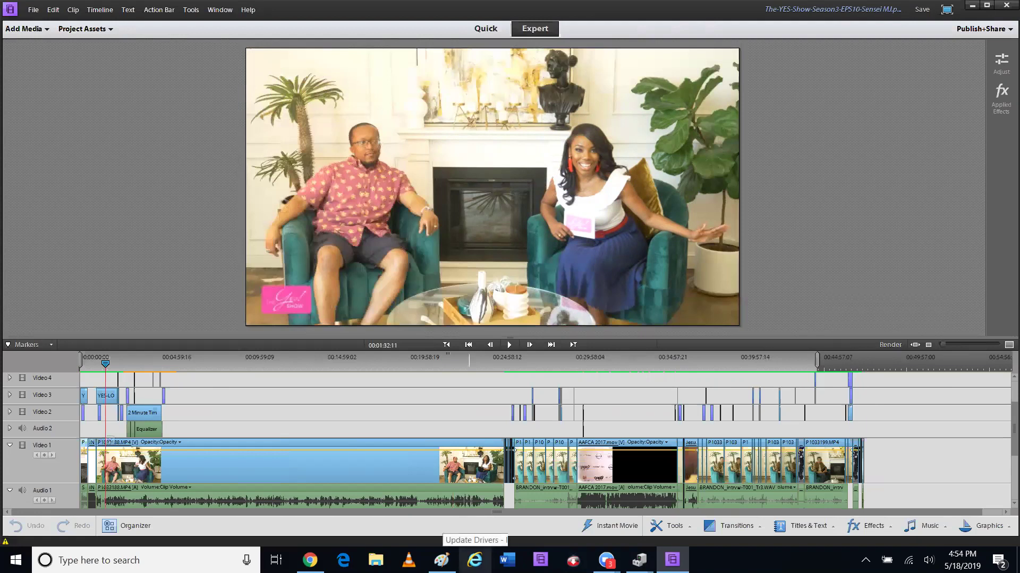
mouse_move(442, 560)
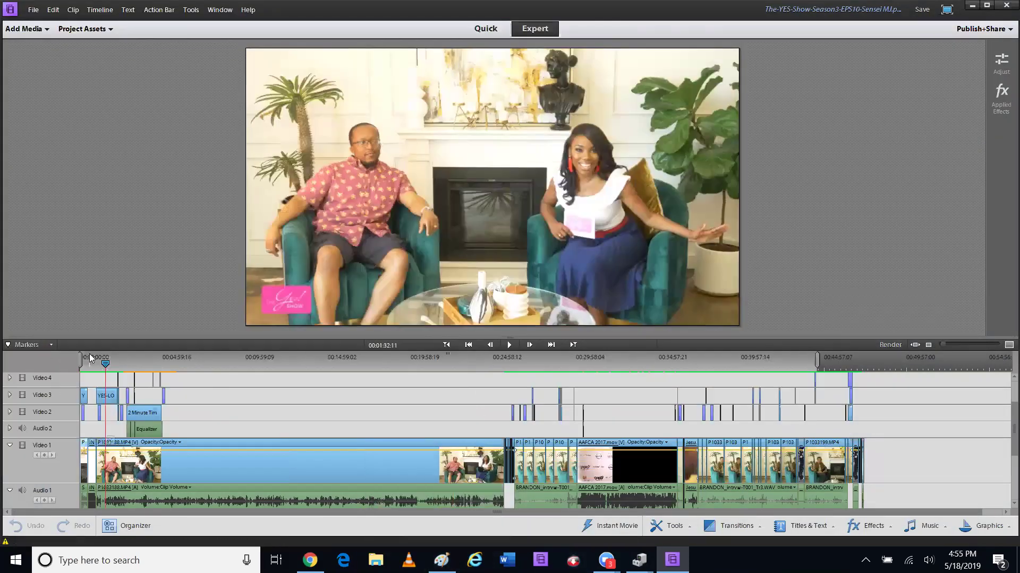
drag(105, 360, 84, 360)
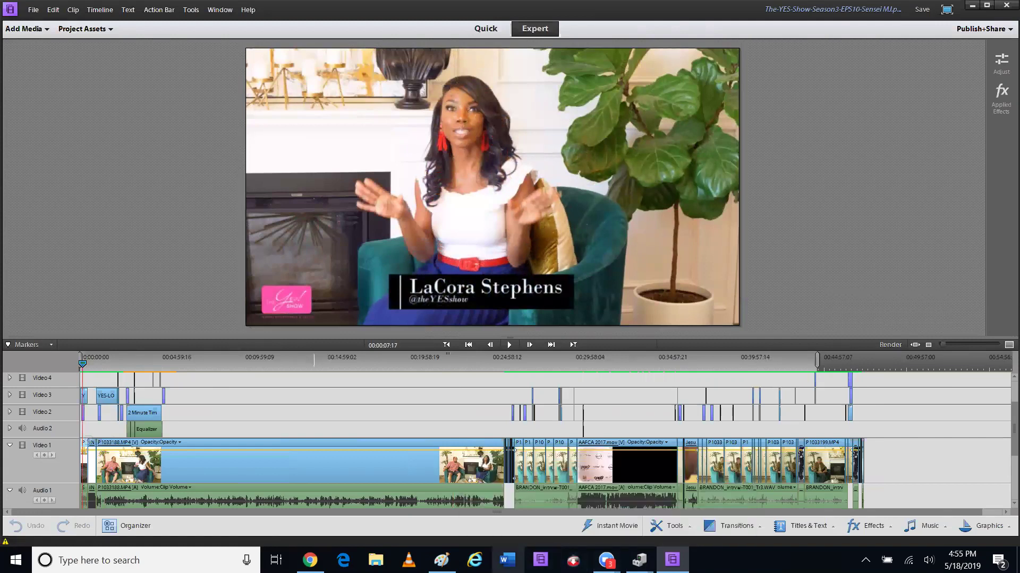
mouse_move(441, 560)
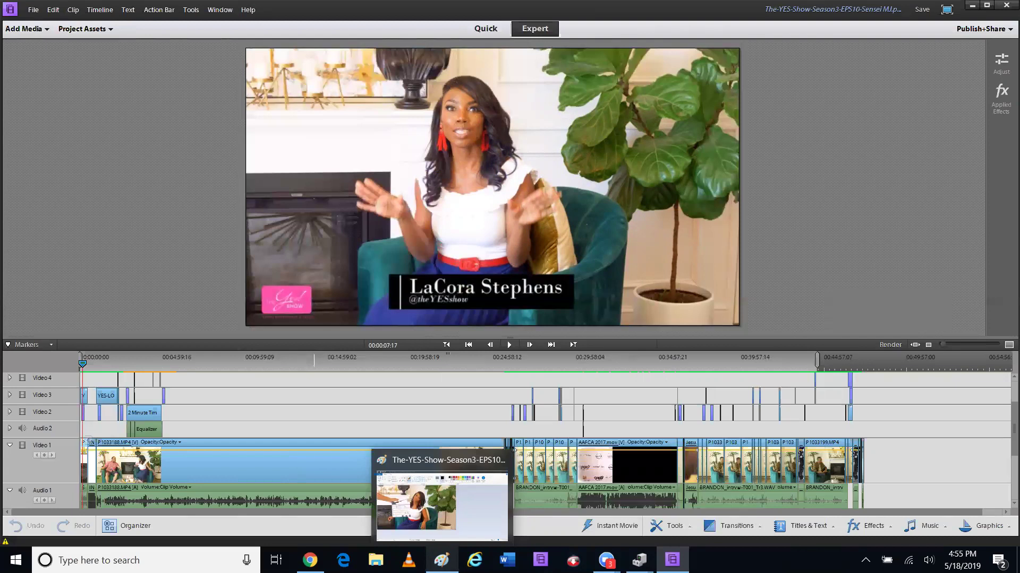
mouse_move(639, 560)
mouse_move(606, 560)
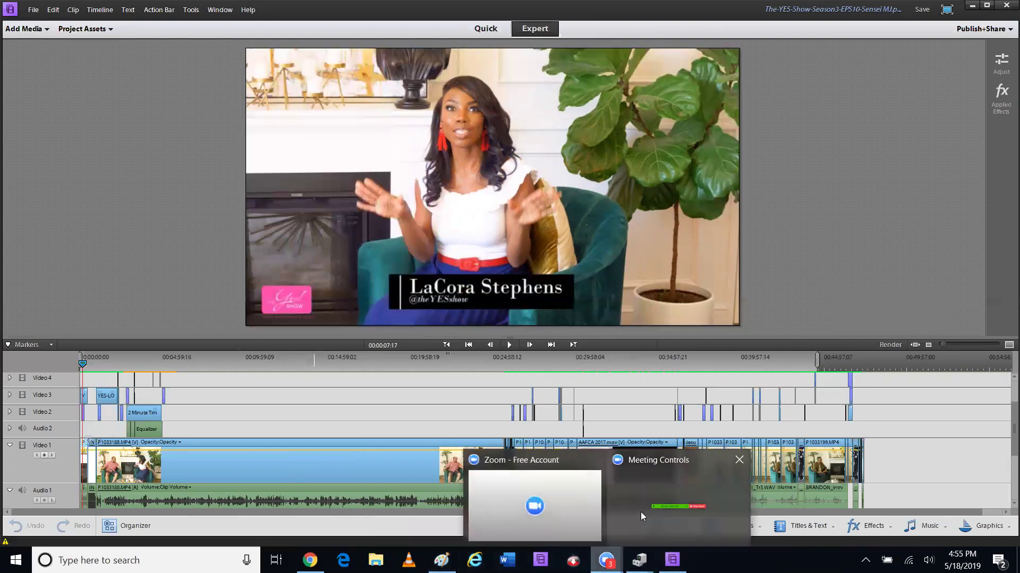
click(628, 514)
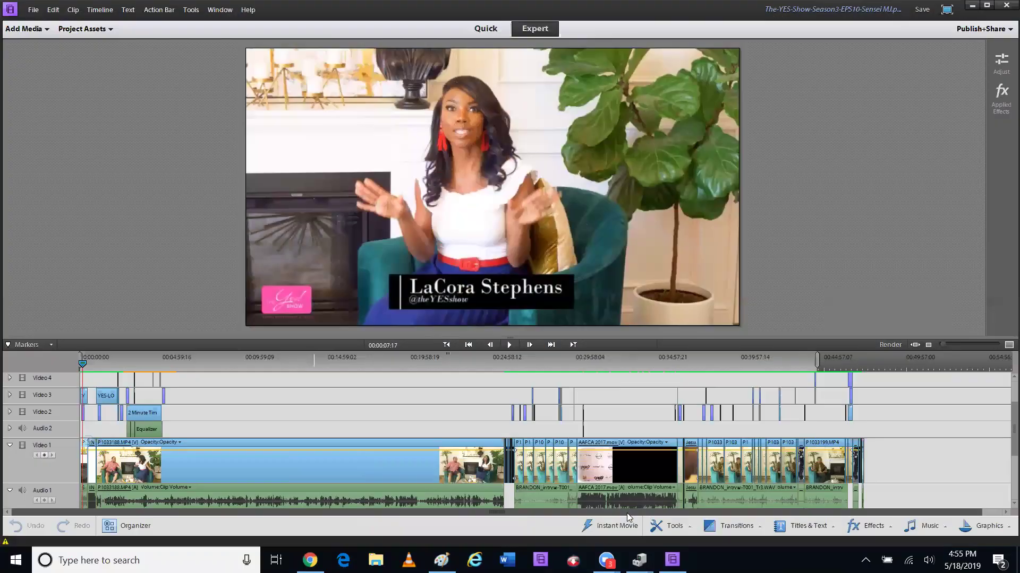